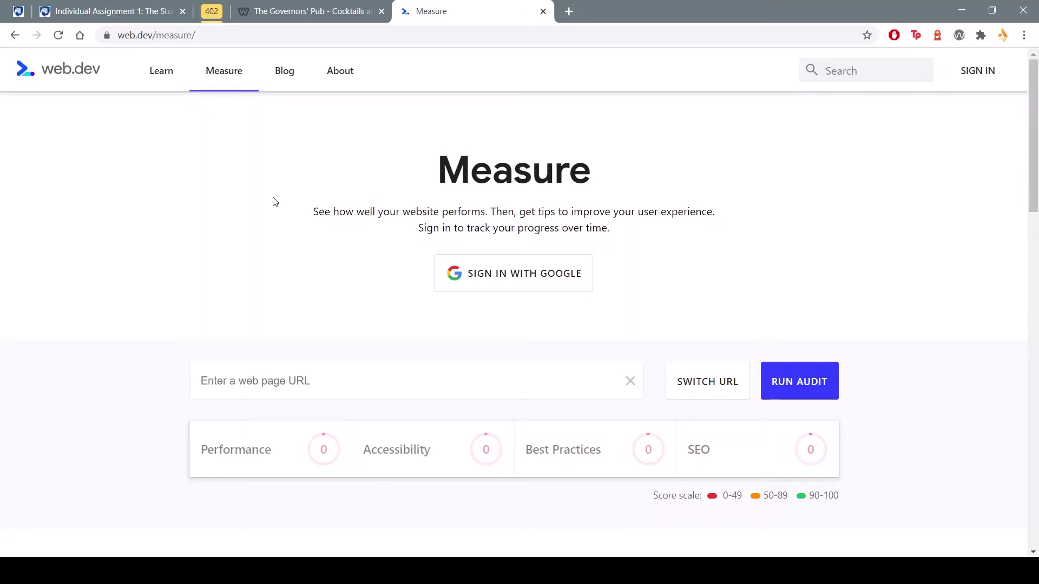
Examine the Performance metrics, opportunities and diagnostics in the Lighthouse report for The Governors' Pub website.
left_click(319, 15)
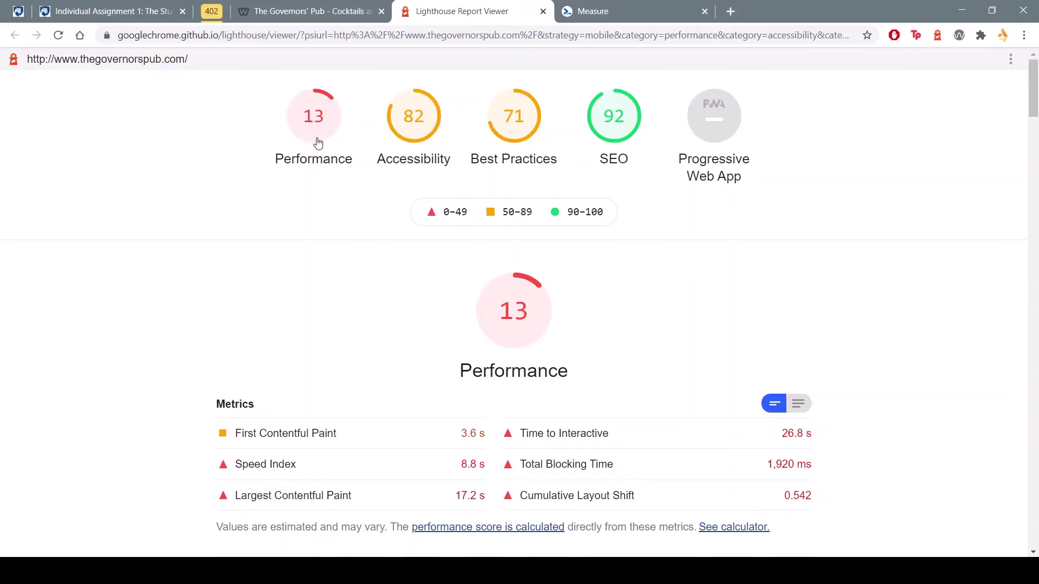
scroll(324, 210, "down", 5)
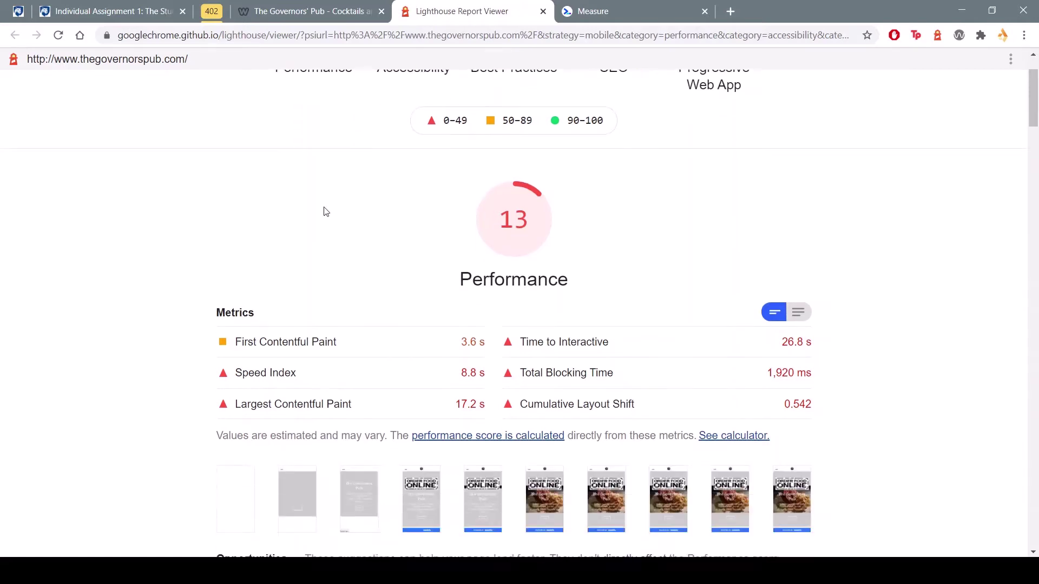
scroll(324, 211, "down", 1)
scroll(323, 211, "up", 3)
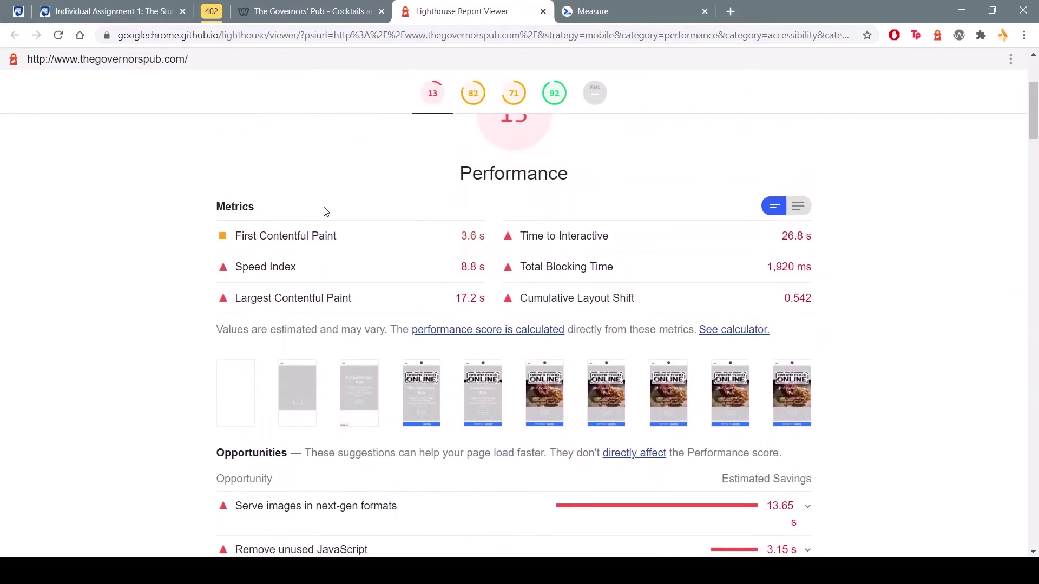
scroll(325, 211, "down", 1)
scroll(325, 211, "down", 5)
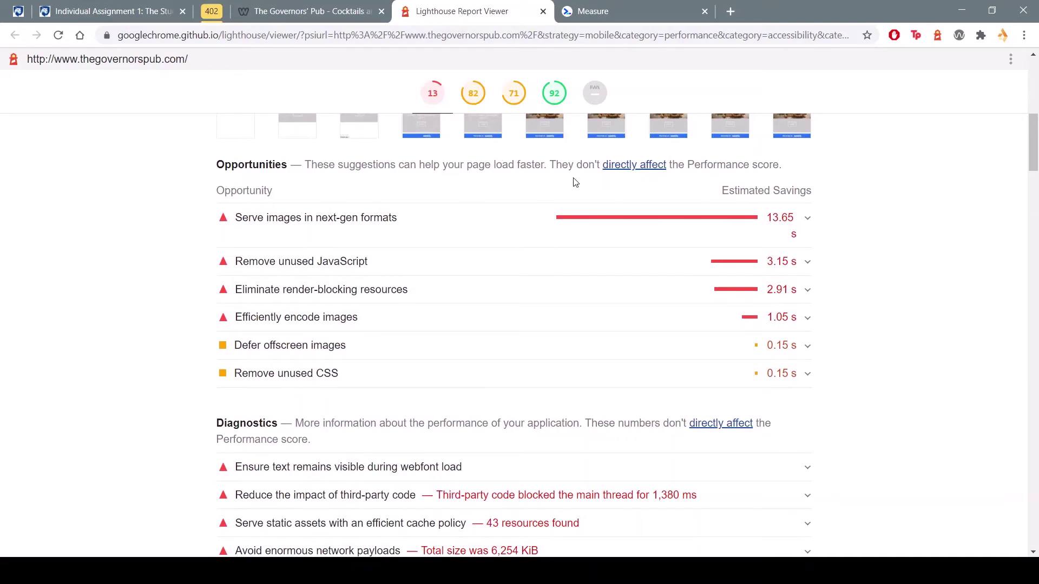
scroll(574, 182, "down", 1)
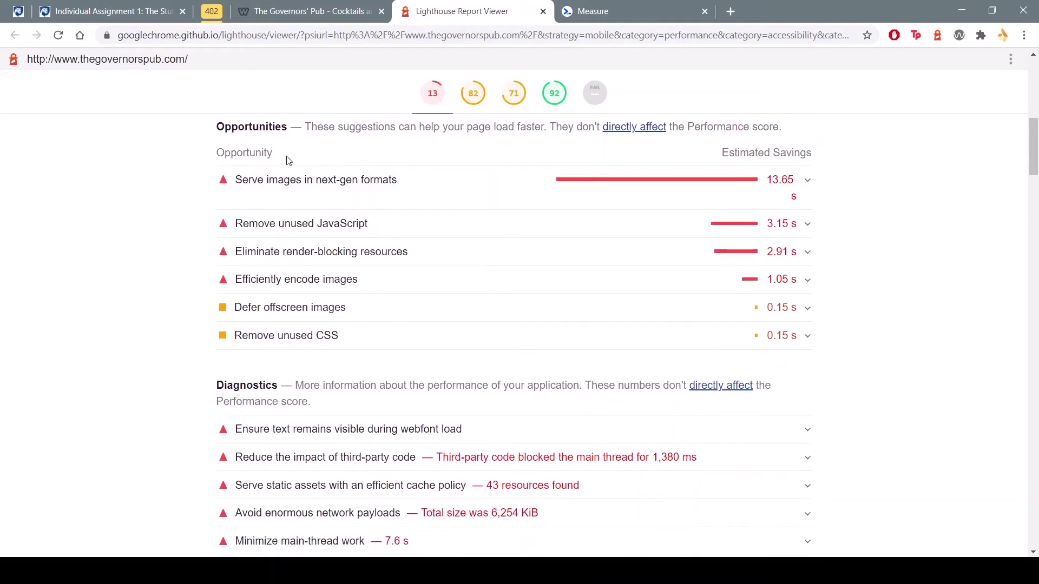
Expand the "Serve images in next-gen formats" opportunity, review its list of images and potential savings, and collapse it again.
left_click(486, 186)
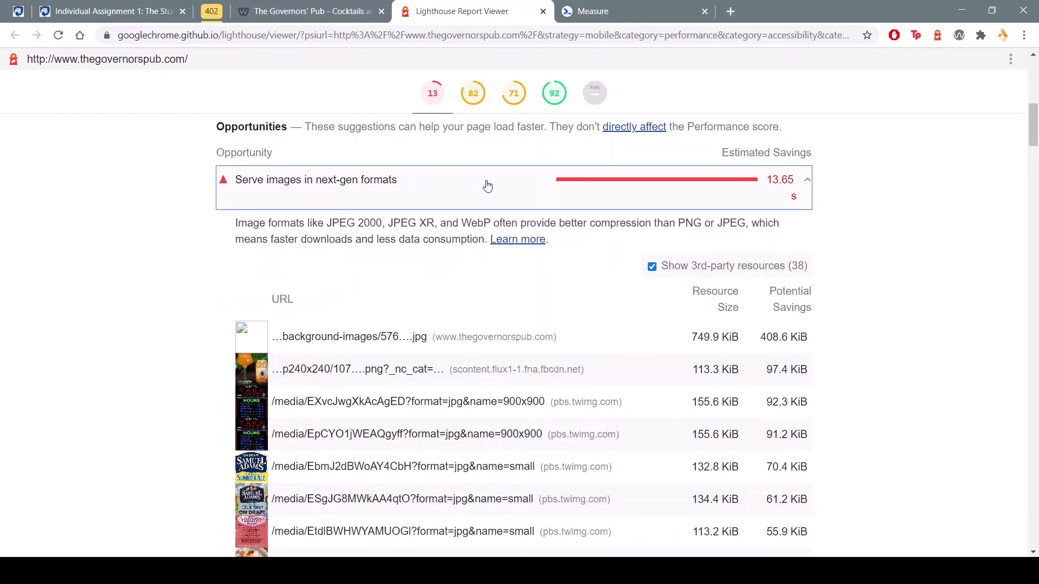
scroll(487, 186, "down", 1)
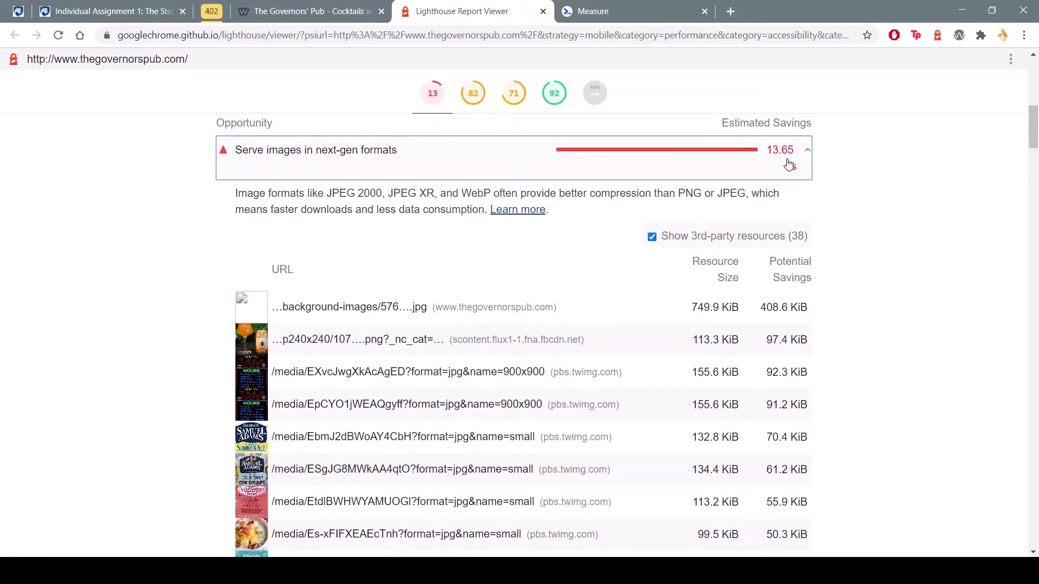
scroll(789, 168, "down", 2)
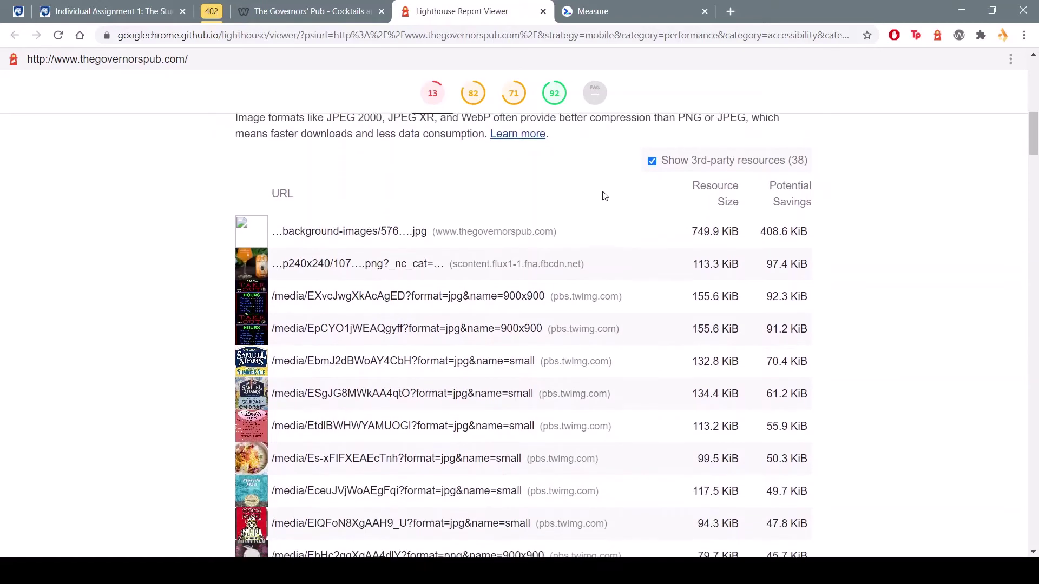
scroll(604, 196, "up", 2)
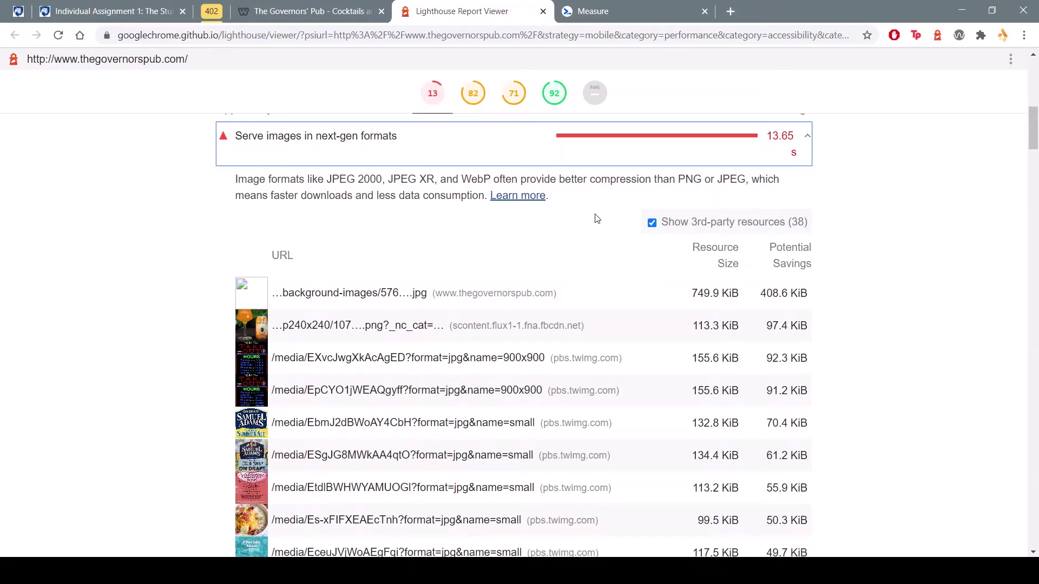
left_click(720, 172)
left_click(785, 155)
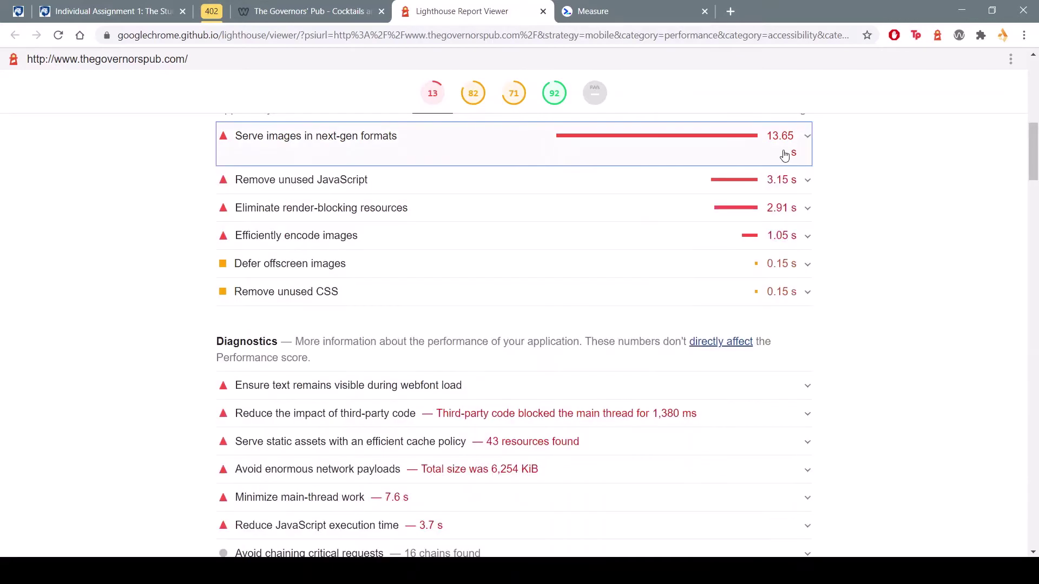
left_click(872, 210)
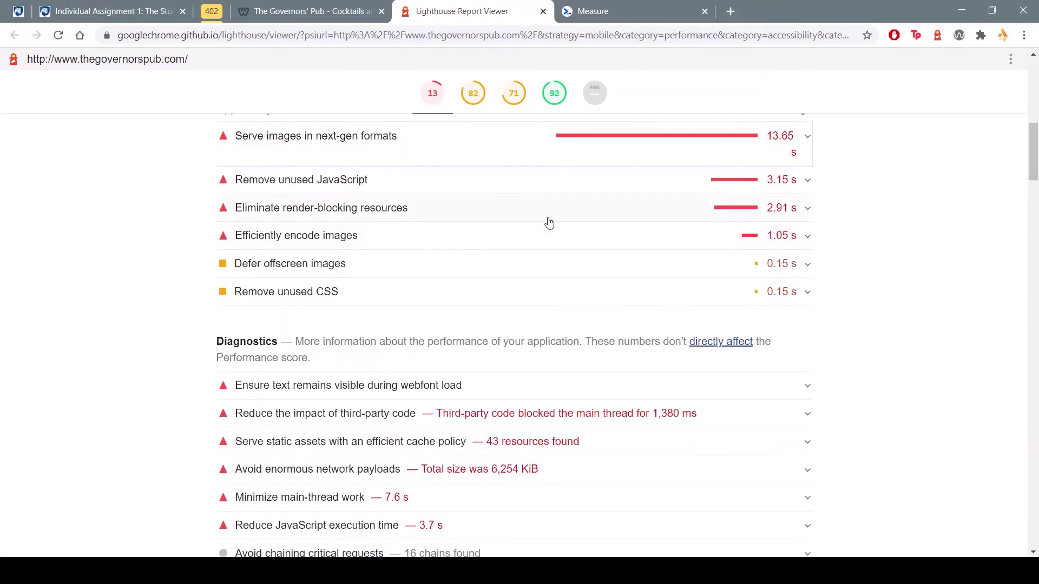
Review the Accessibility section of the report and expand the audit on image elements without [alt] attributes.
scroll(549, 223, "down", 10)
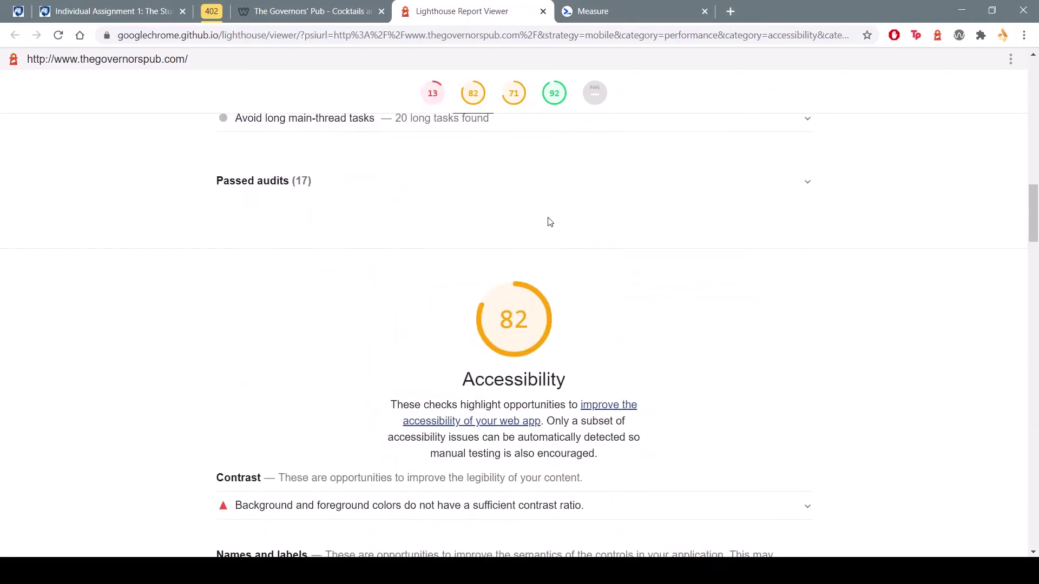
scroll(549, 222, "up", 3)
scroll(549, 222, "down", 3)
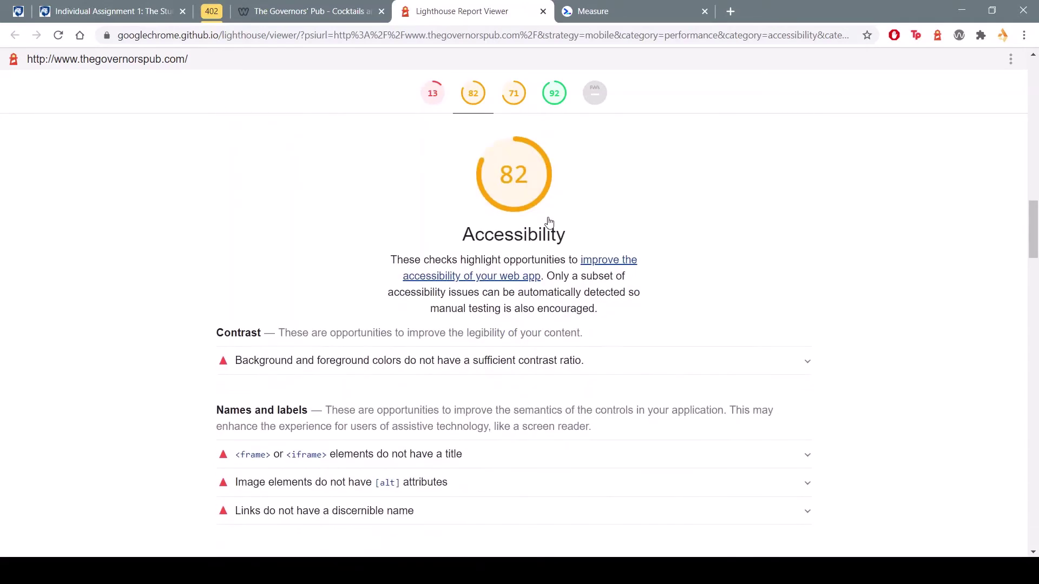
scroll(676, 282, "down", 3)
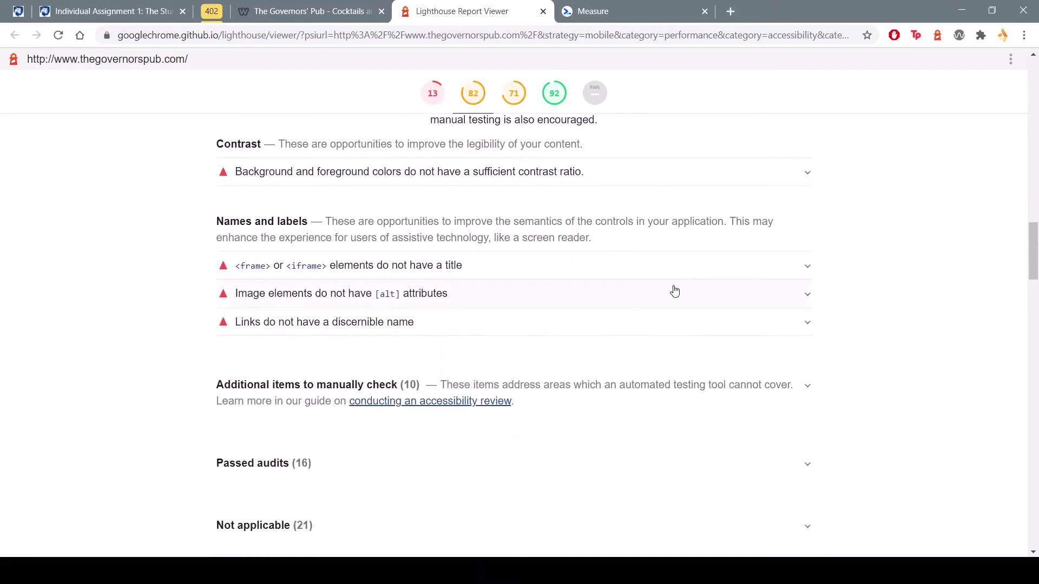
scroll(675, 292, "down", 2)
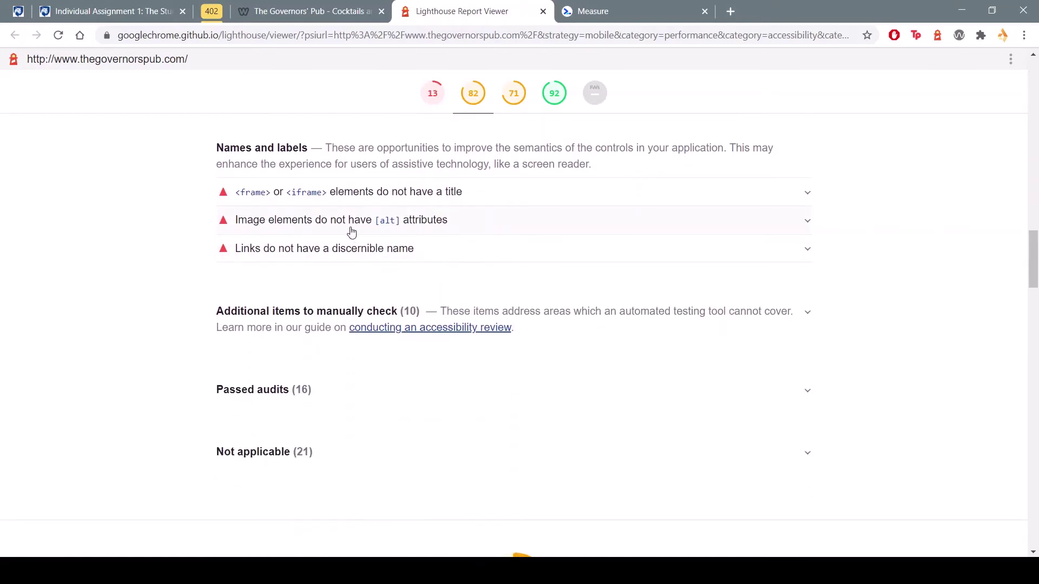
left_click(470, 230)
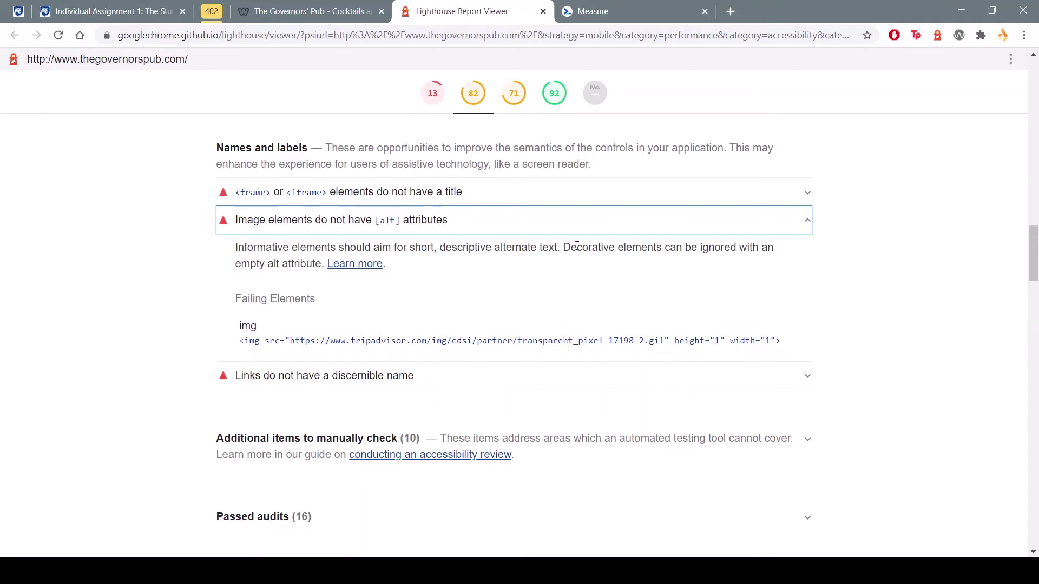
left_click(488, 308)
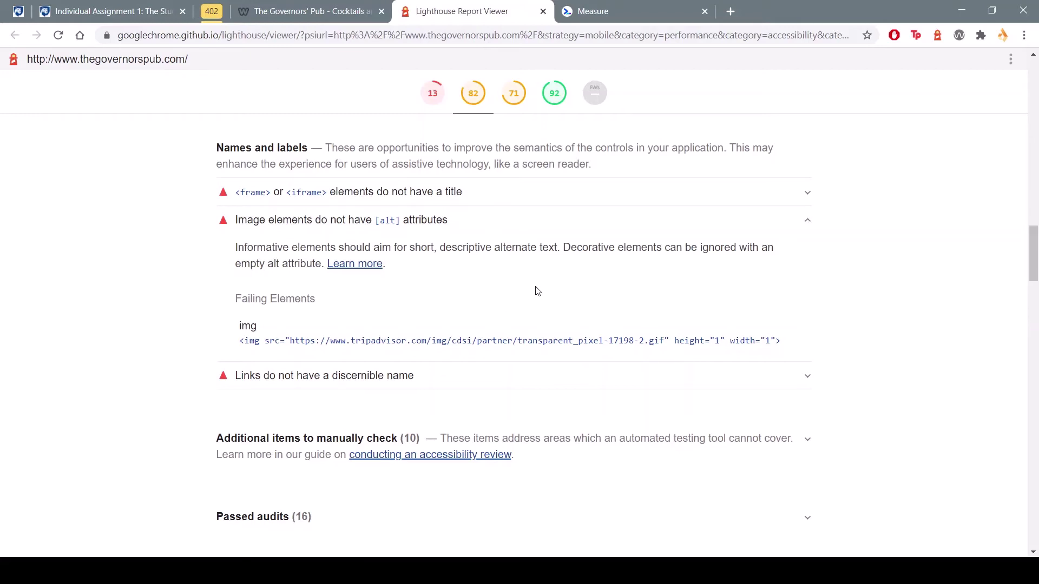
Look through the Best Practices and SEO sections and expand the SEO audit on image elements without [alt] attributes.
scroll(455, 458, "down", 4)
scroll(454, 458, "down", 13)
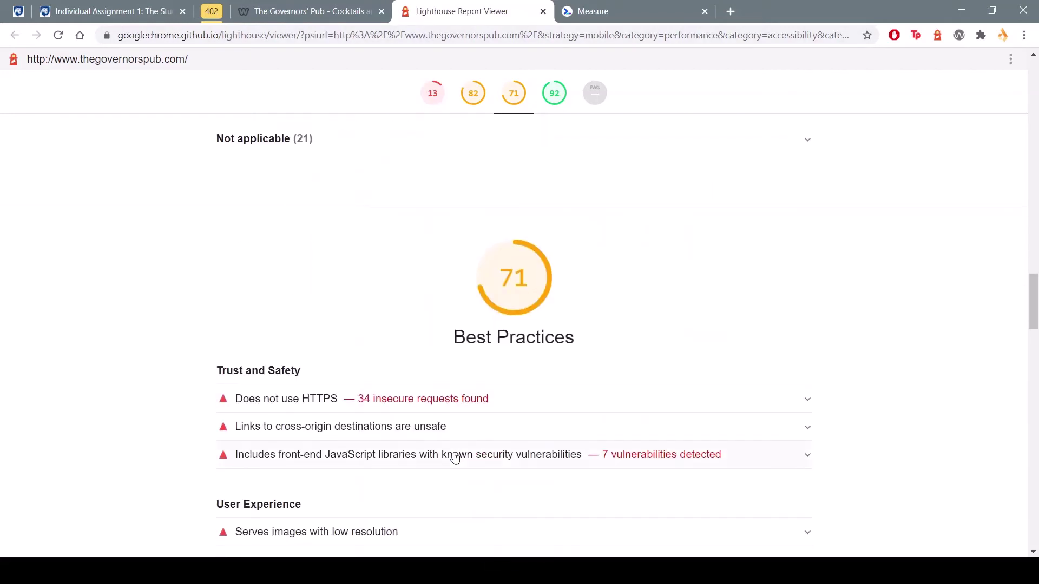
scroll(455, 453, "down", 3)
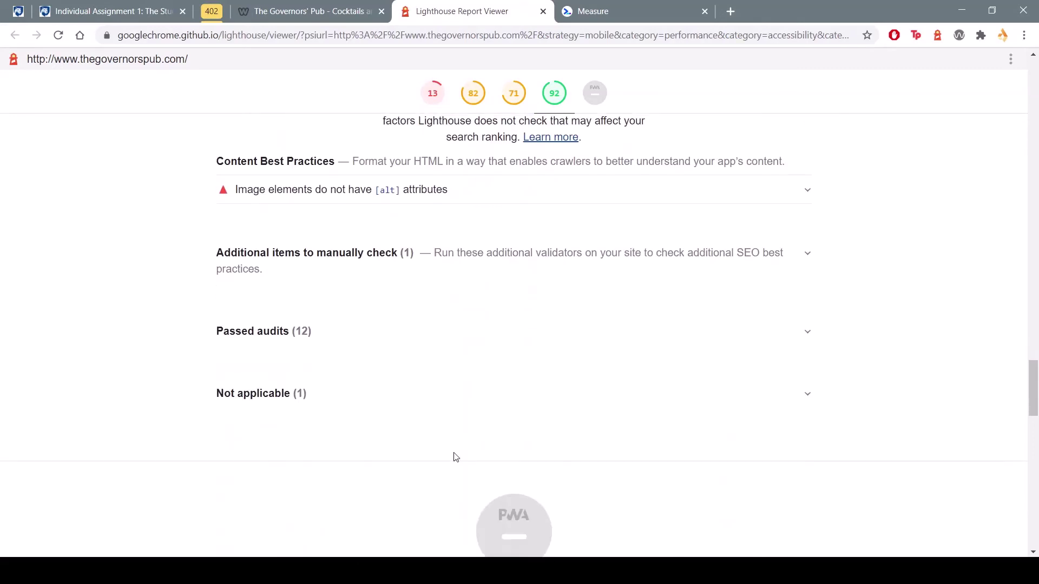
left_click(471, 204)
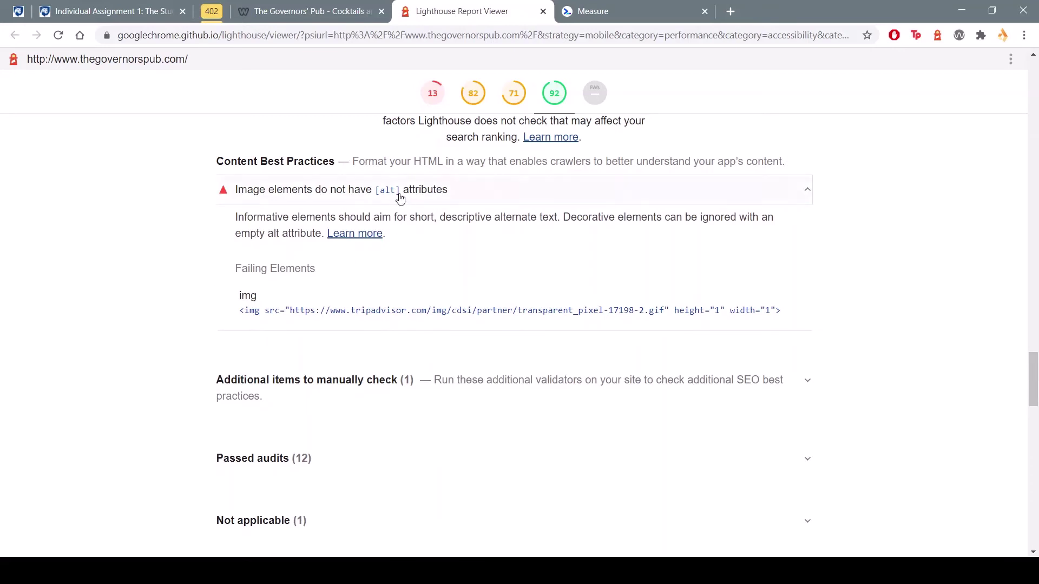
Go to The Governors' Pub home page and inspect the HTML of its "Order Food Online" image for alt text.
left_click(357, 15)
scroll(383, 117, "down", 1)
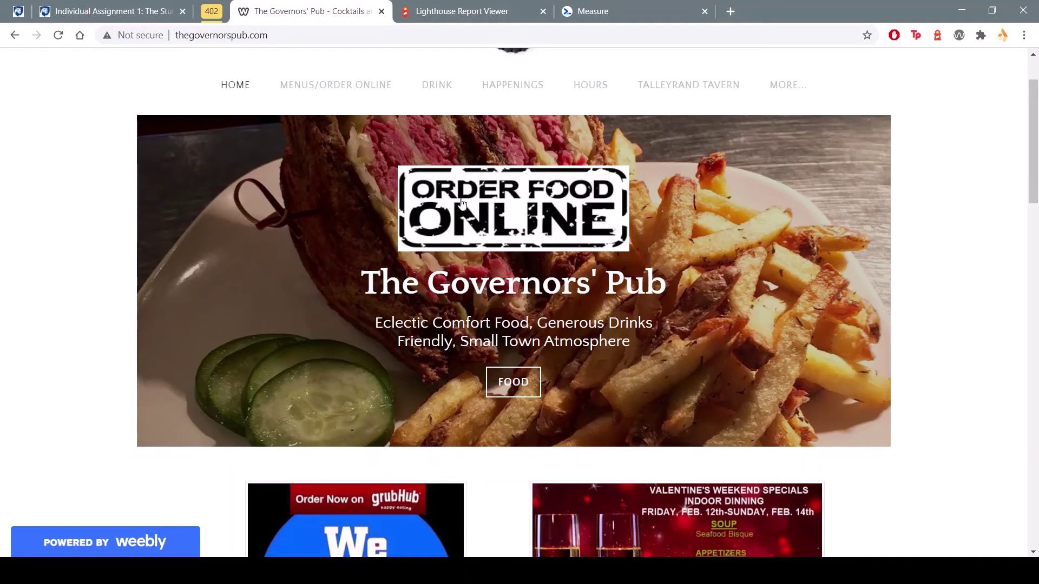
scroll(462, 206, "up", 1)
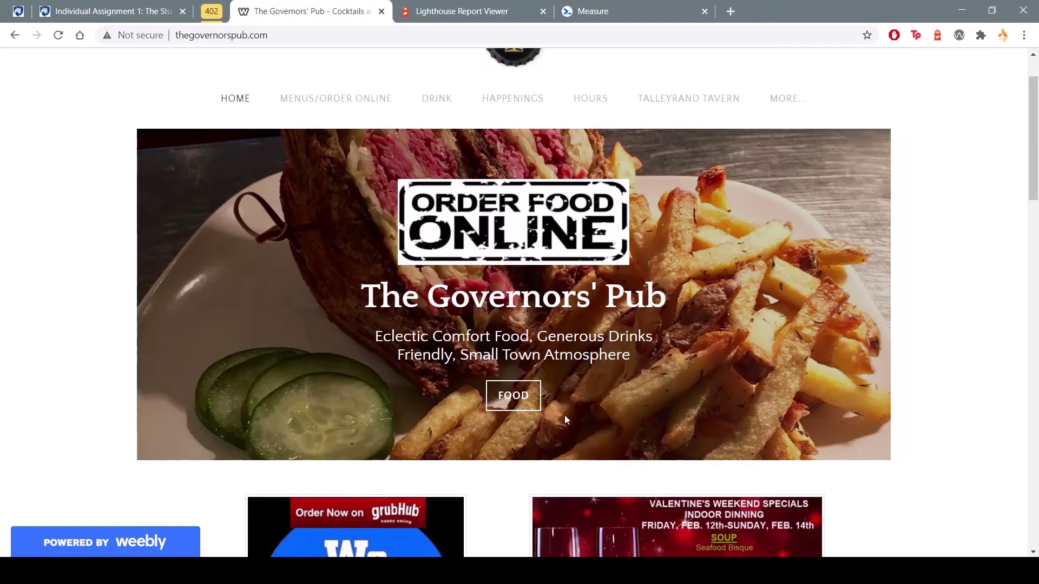
key("ctrl+shift+i")
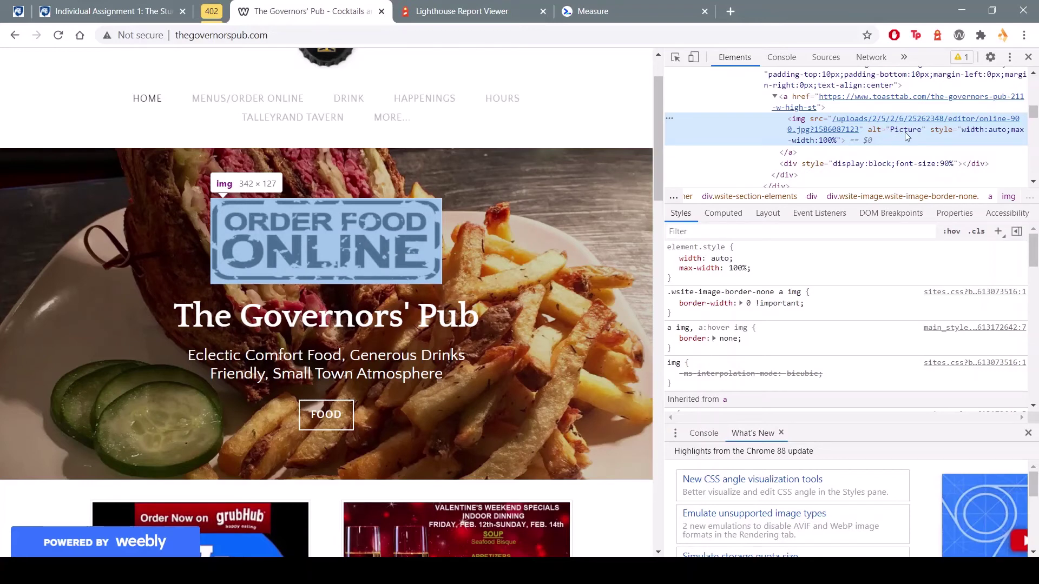
Examine The Governors' Pub's embedded Facebook and Twitter feeds on the home page and read through their posts.
scroll(494, 288, "down", 13)
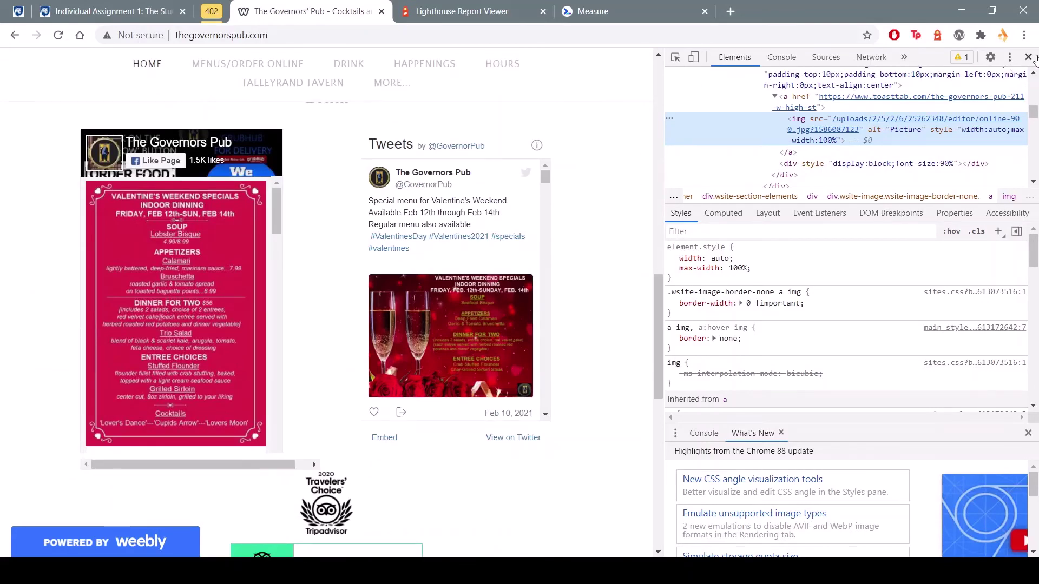
scroll(448, 310, "down", 3)
scroll(448, 309, "up", 1)
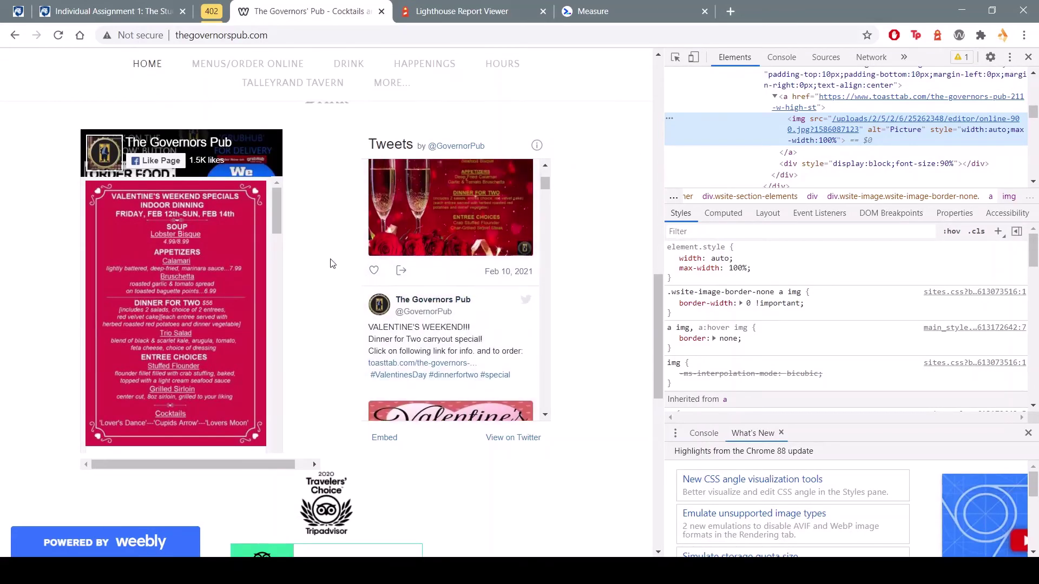
scroll(331, 262, "up", 2)
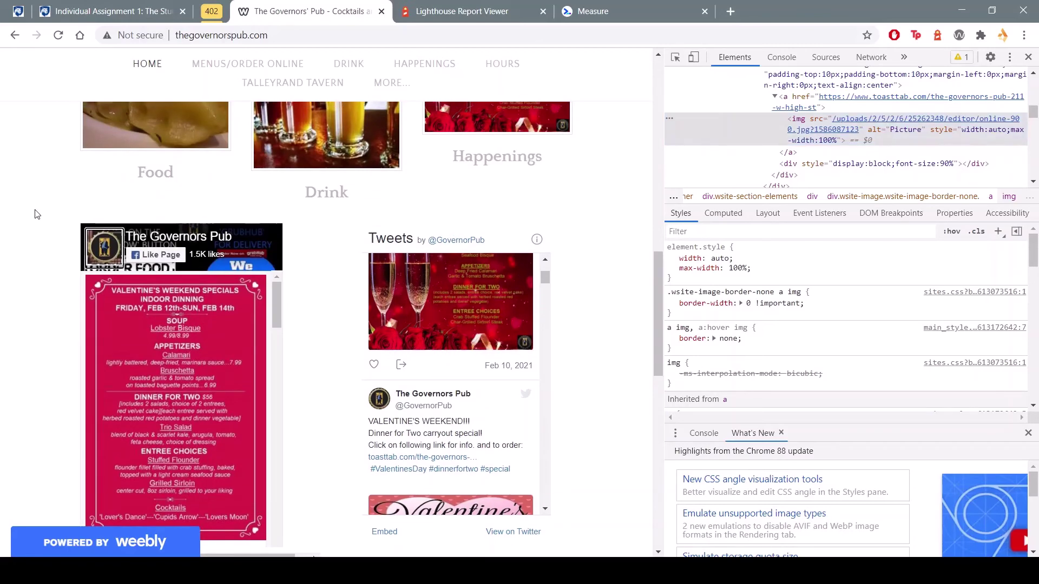
scroll(35, 213, "down", 1)
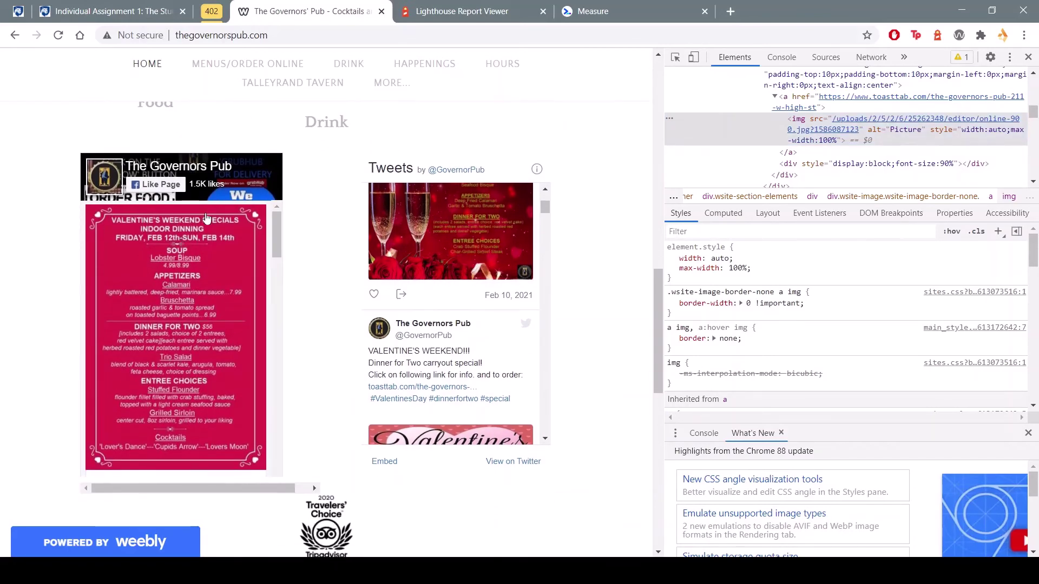
scroll(178, 398, "down", 5)
scroll(178, 398, "down", 10)
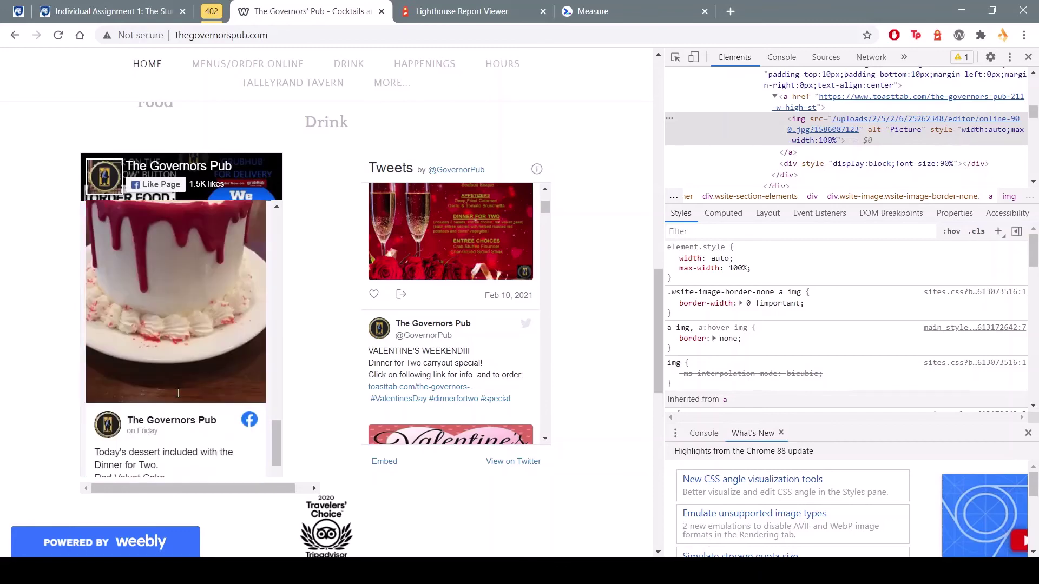
scroll(178, 398, "up", 2)
scroll(11, 348, "down", 4)
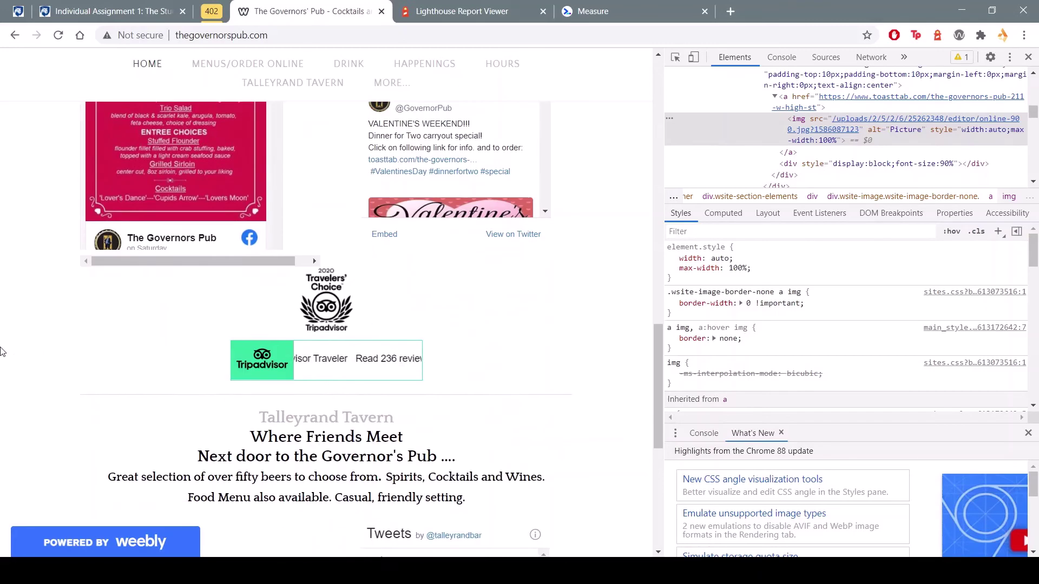
scroll(15, 347, "up", 4)
scroll(161, 373, "down", 10)
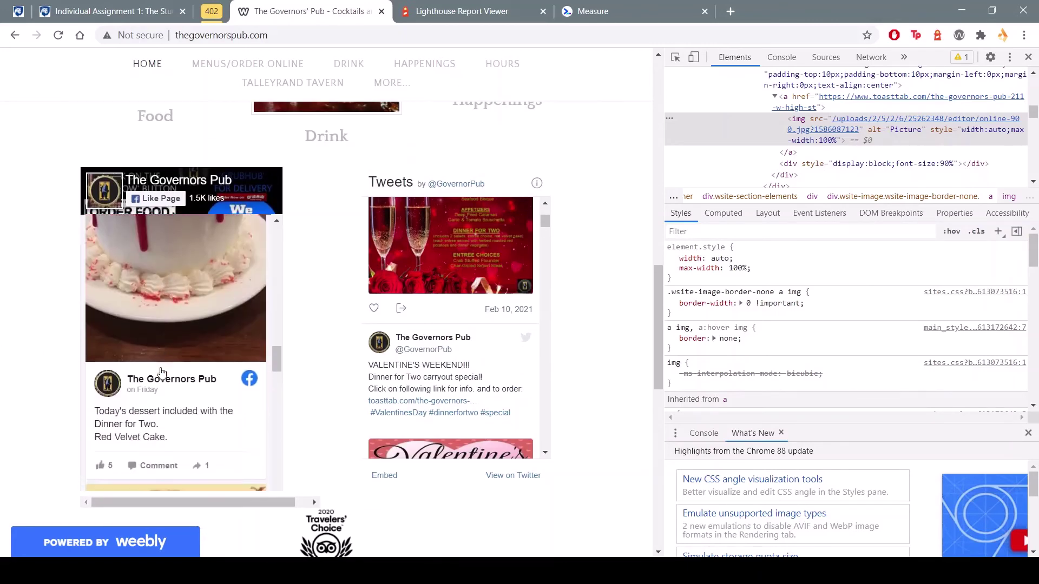
scroll(161, 373, "down", 15)
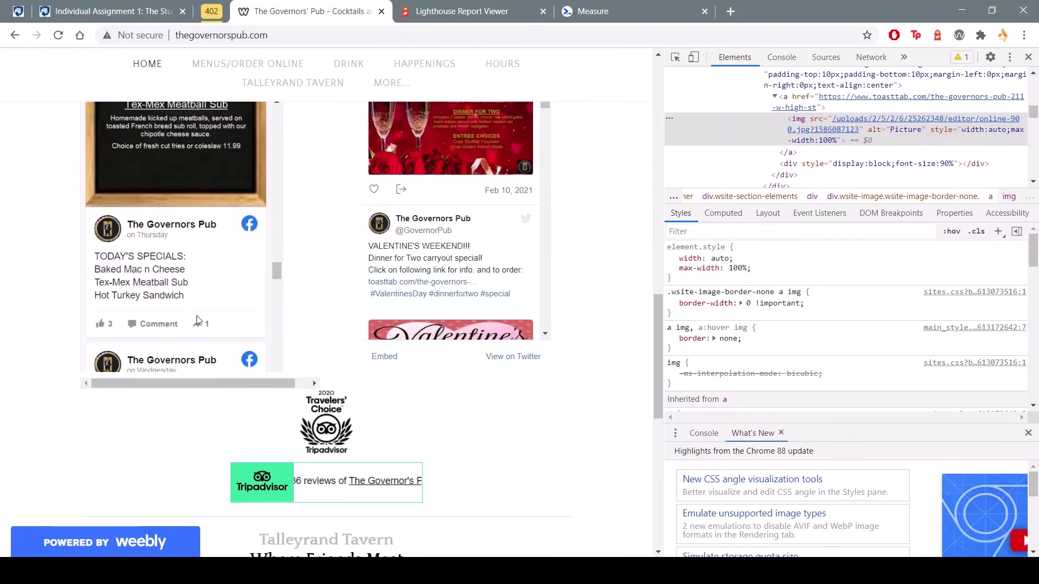
scroll(201, 325, "down", 4)
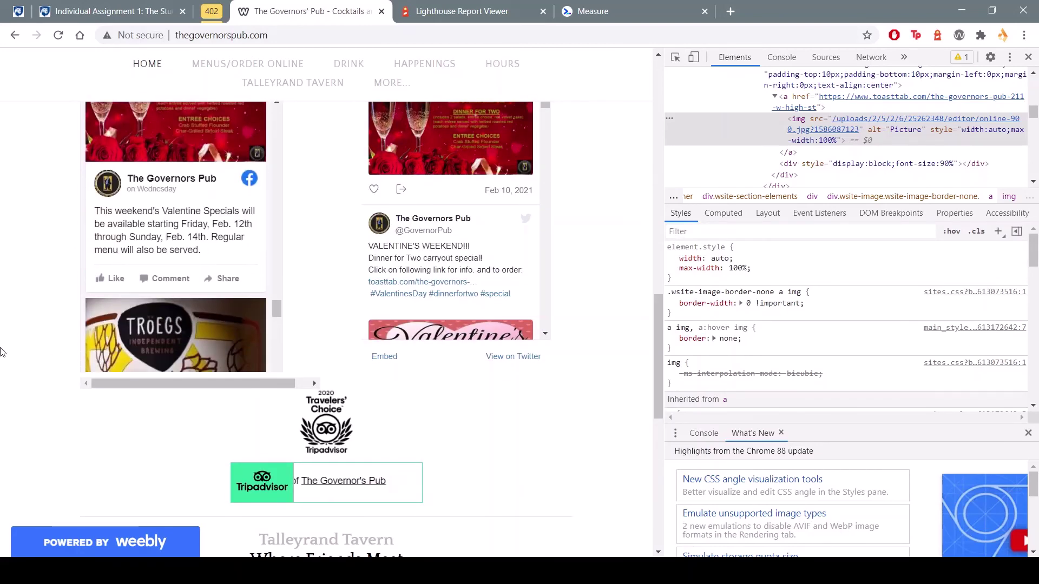
Compare the Talleyrand Tavern section and its social feeds with the food, drink and happenings content of the home page.
scroll(1, 349, "down", 7)
scroll(1, 352, "down", 2)
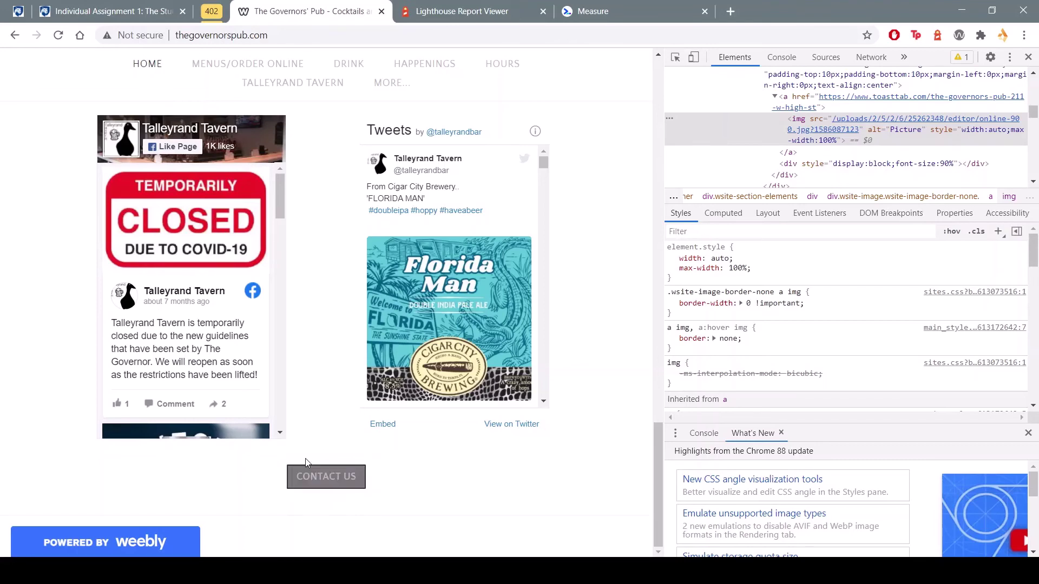
scroll(483, 461, "up", 8)
scroll(483, 467, "up", 6)
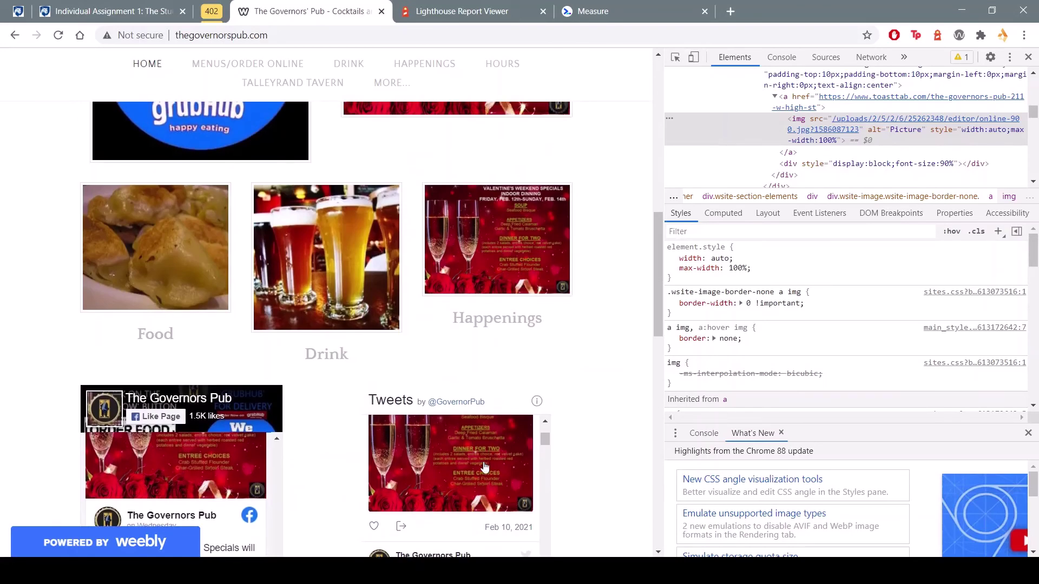
scroll(588, 359, "up", 2)
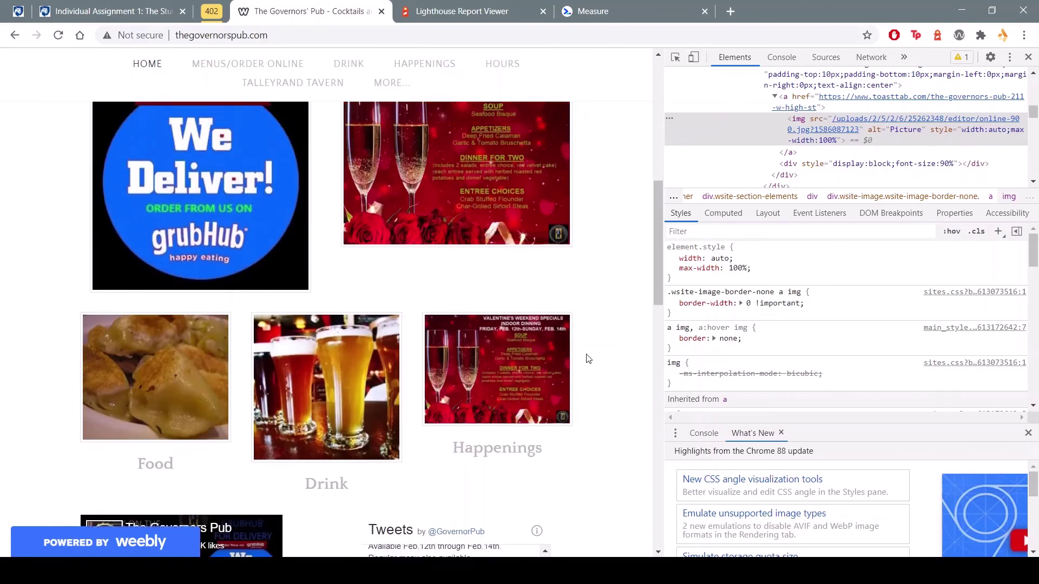
scroll(586, 358, "down", 5)
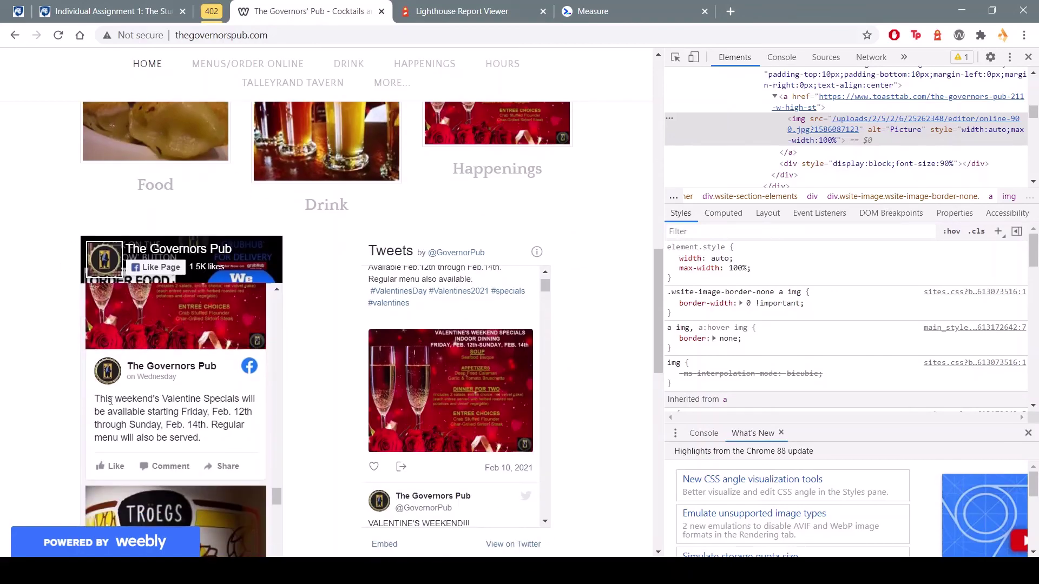
scroll(299, 330, "down", 10)
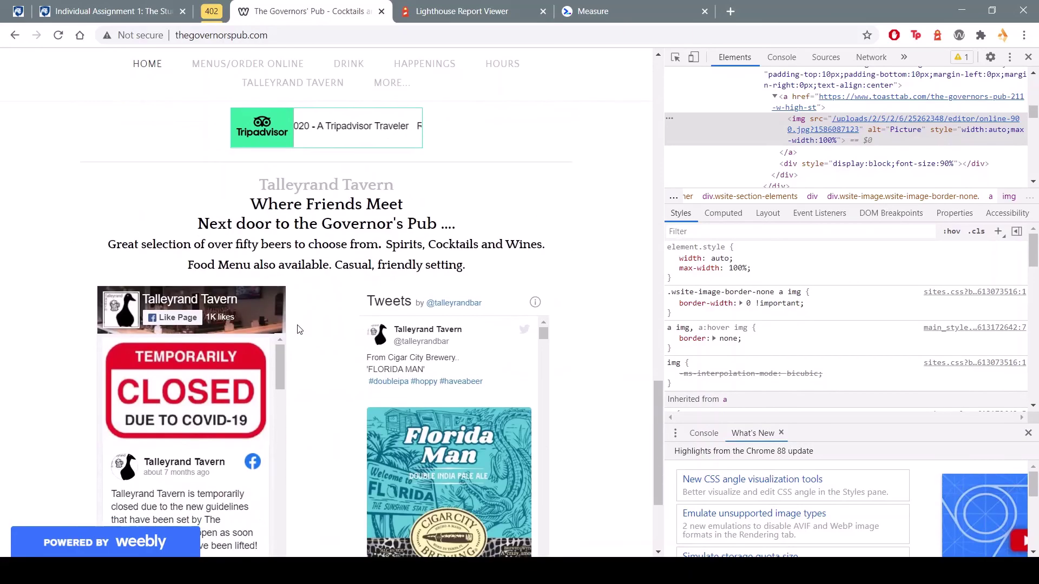
Close the developer tools and return to the beginning of The Governors' Pub home page.
scroll(299, 330, "up", 9)
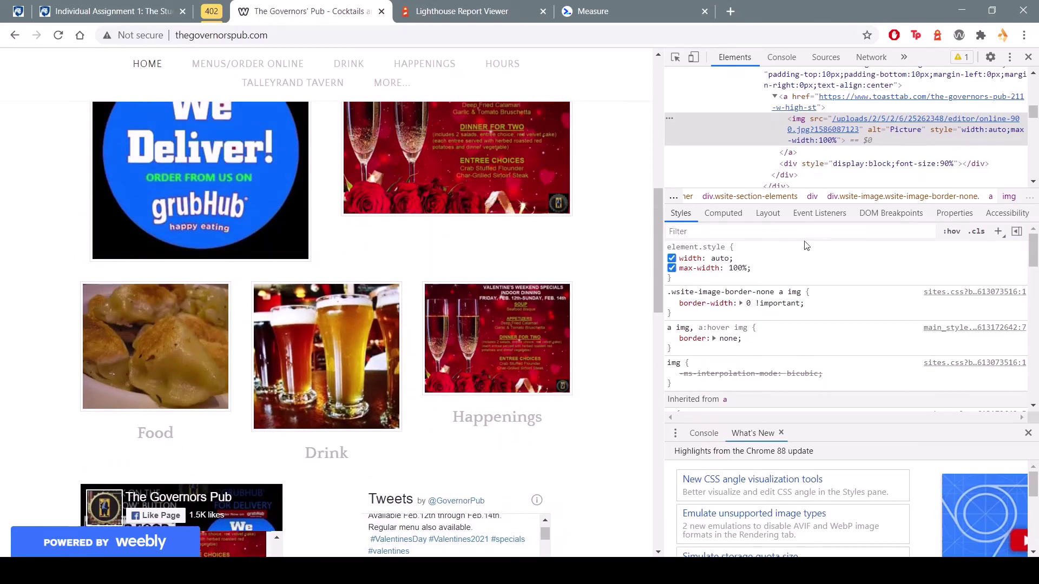
left_click(1028, 58)
scroll(1, 318, "up", 10)
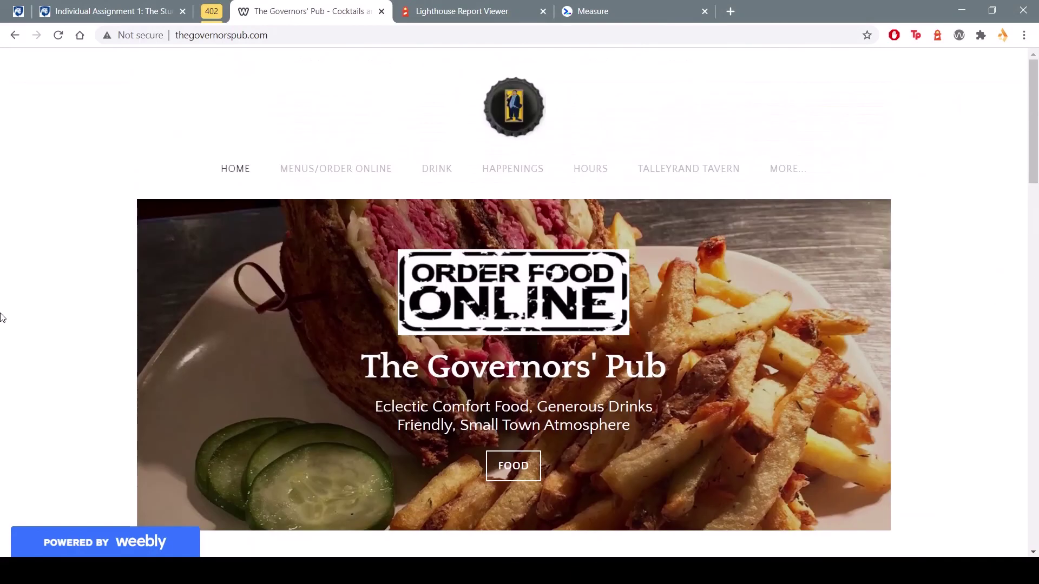